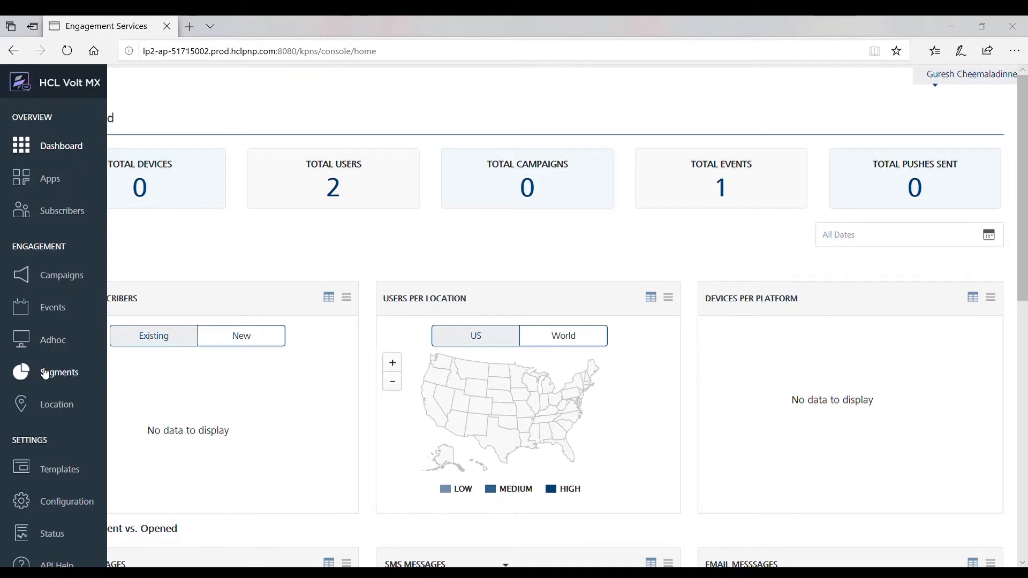
Start a new segment in the Segments section and name it NewJerseyResidents.
click(45, 373)
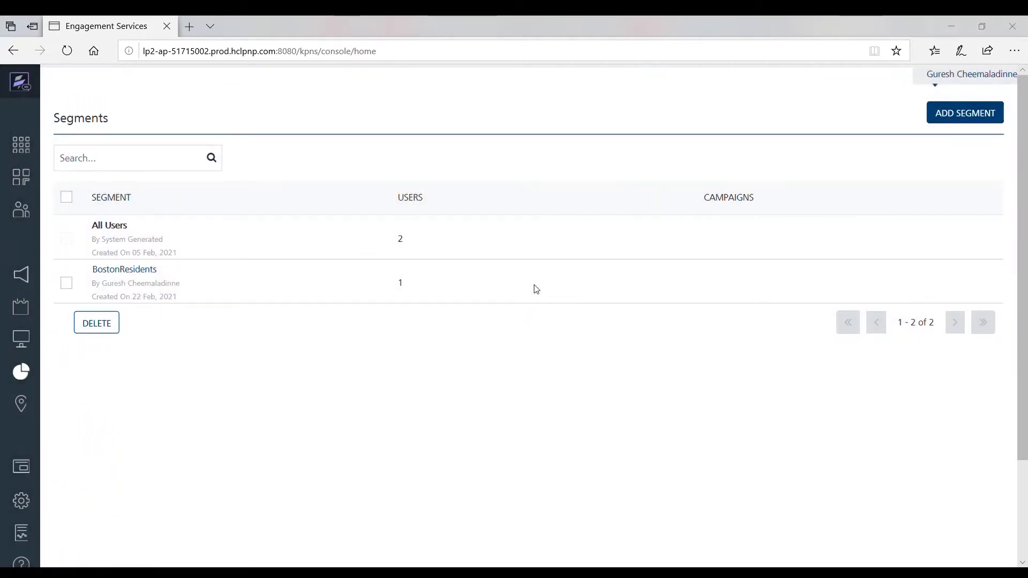
click(964, 113)
click(379, 205)
text(NewJerseyResidents)
Define the segment's first condition as State Equal New Jersey.
click(235, 387)
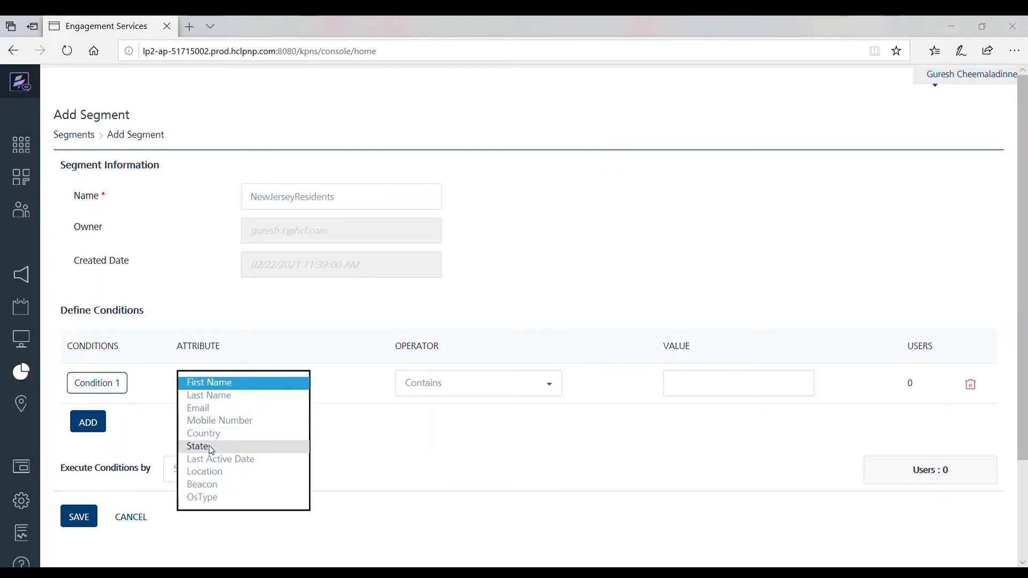
click(210, 446)
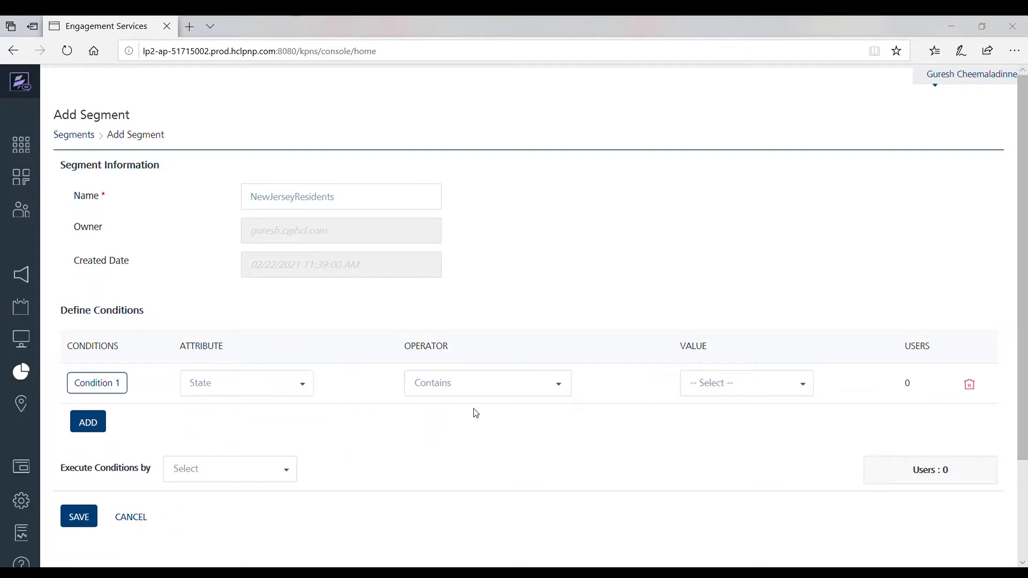
click(499, 394)
click(456, 396)
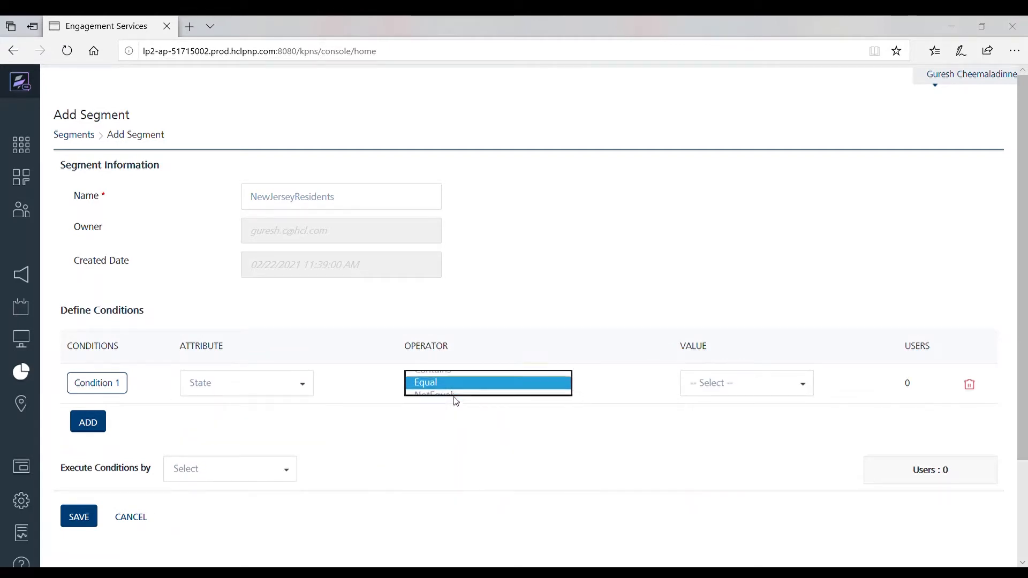
click(737, 383)
scroll(731, 423, down, 1)
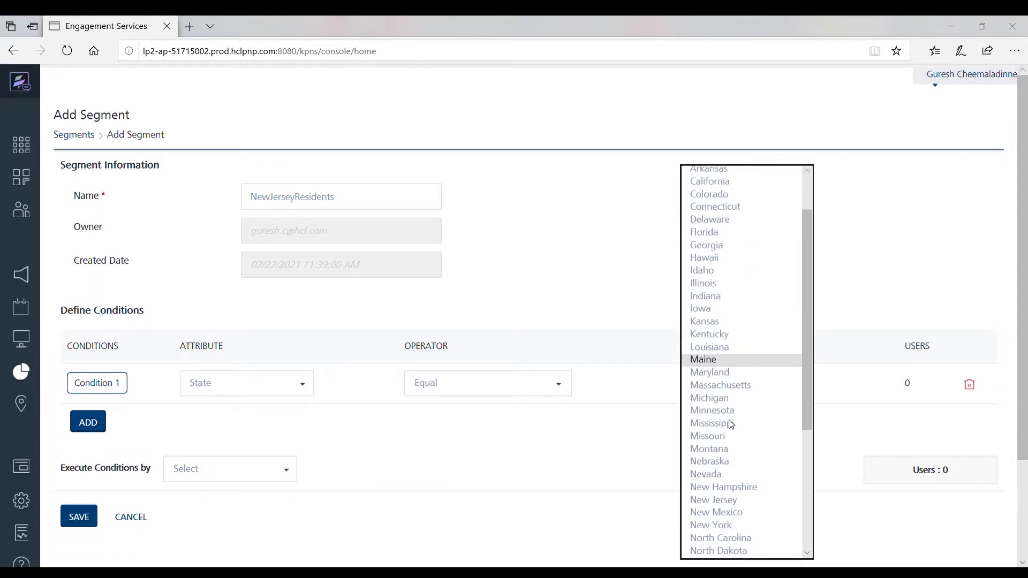
scroll(731, 424, down, 2)
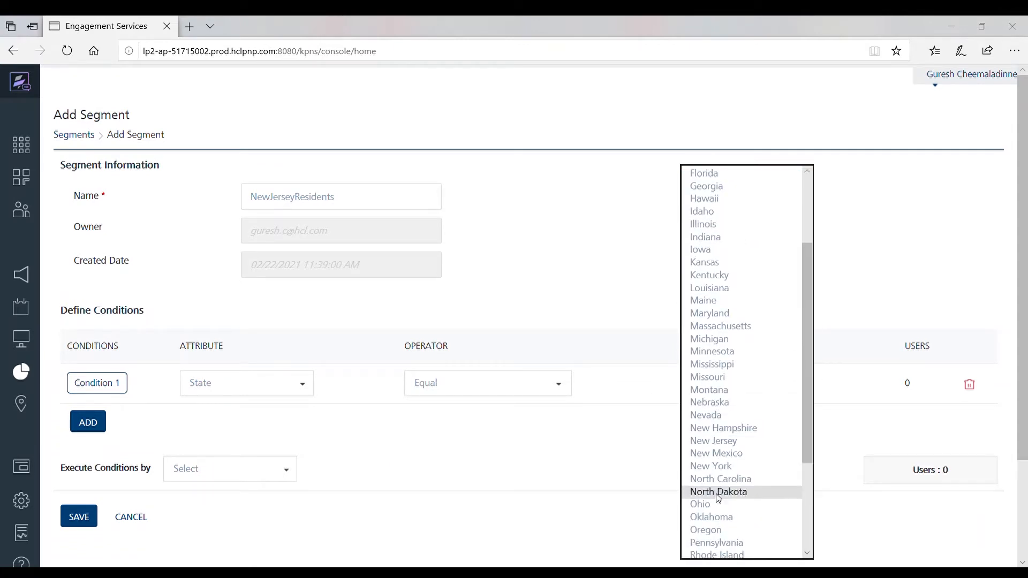
click(713, 441)
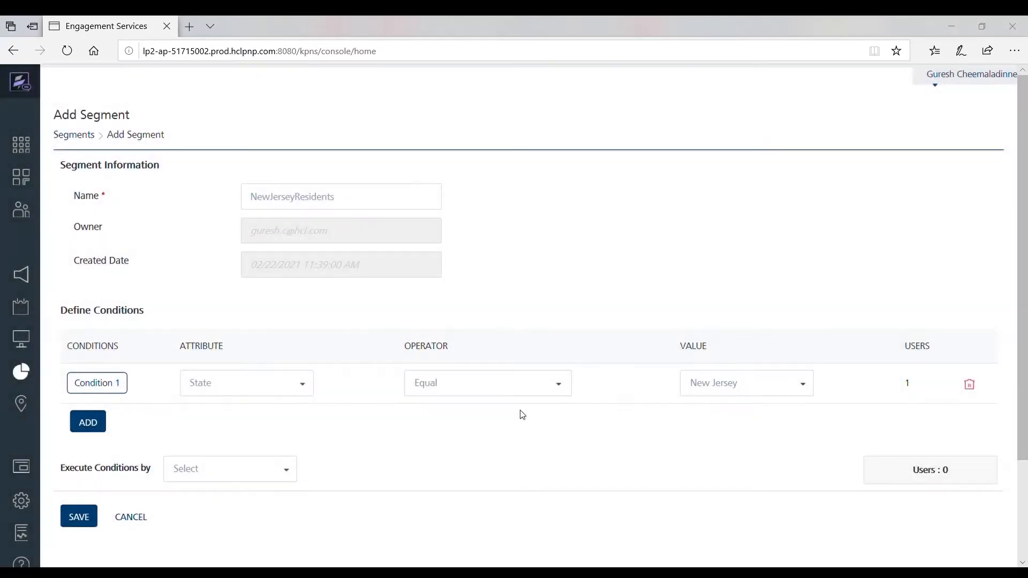
Execute the New Jersey segment's conditions by Match all conditions and save the segment.
click(217, 470)
click(214, 481)
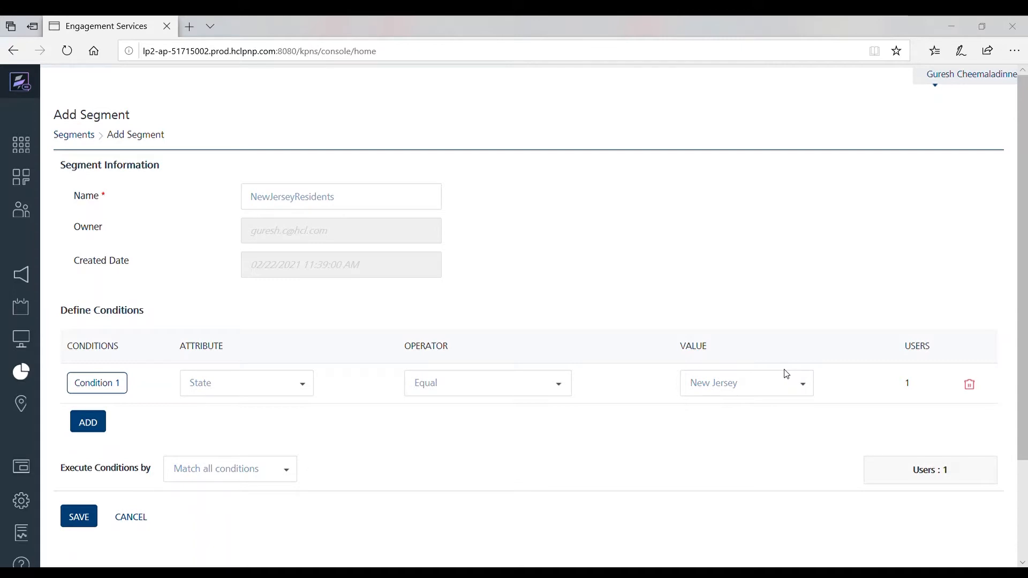
click(89, 519)
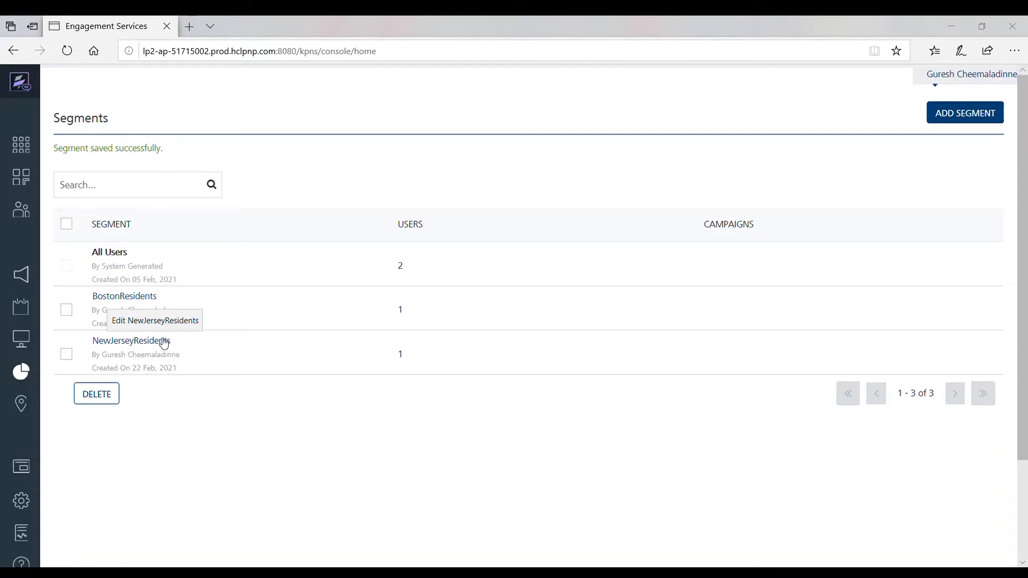
Start a new geofence in the Location section and dismiss the Google Maps error.
mouse_move(54, 327)
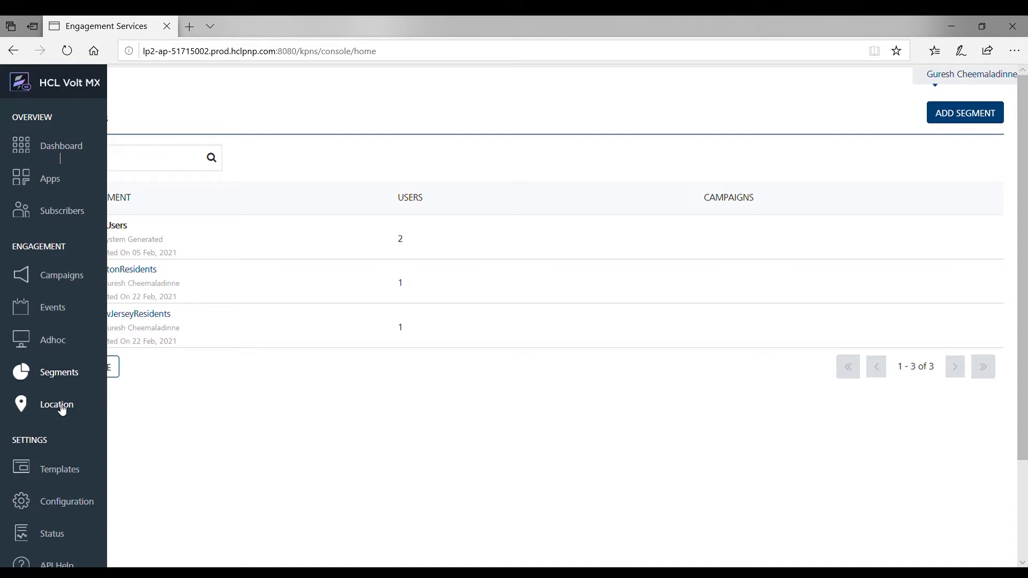
click(62, 411)
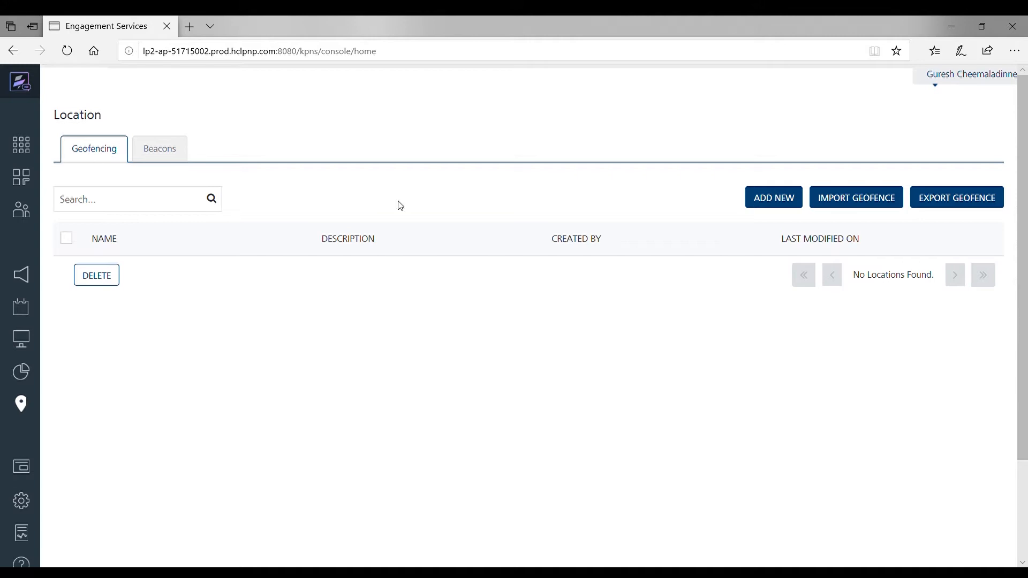
click(781, 202)
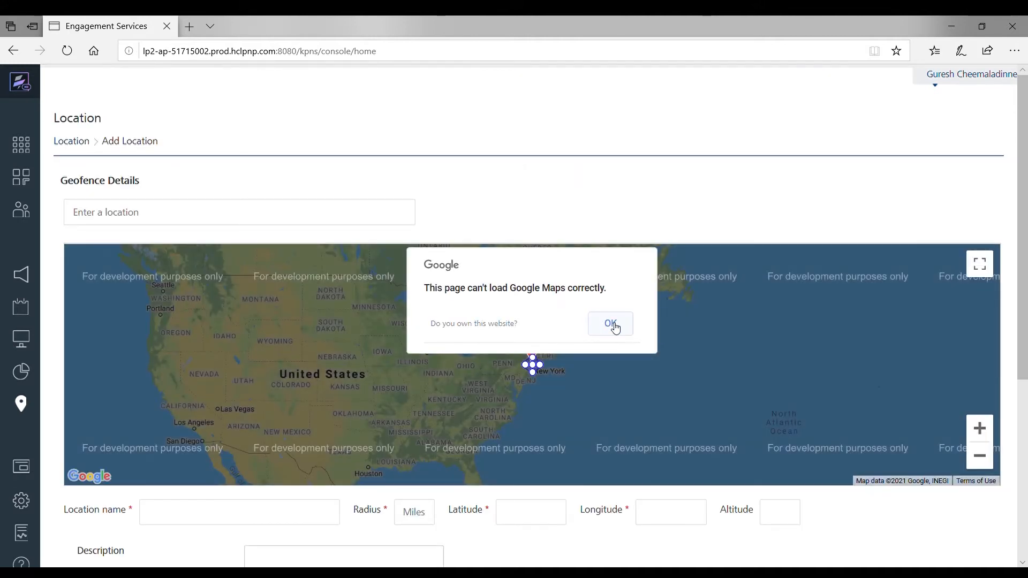
click(613, 323)
Enter the longitude -74.64032 in the geofence's location search, copy it and clear the search.
click(218, 216)
text(-74.64032)
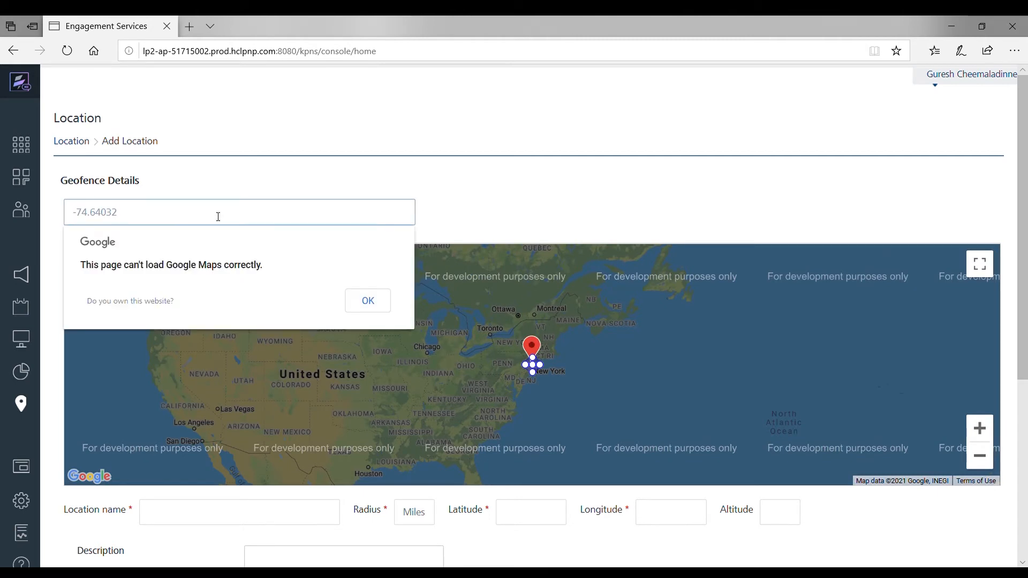
drag(217, 215, 19, 200)
key(ctrl+c)
key(BackSpace)
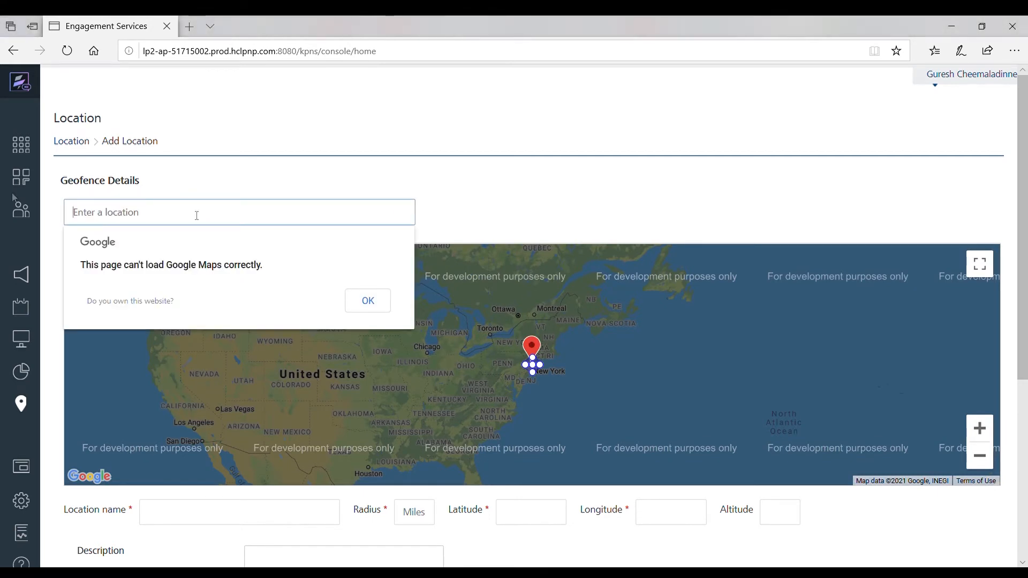
Set the geofence to the office's street address, with latitude 40.64459 and longitude -74.6403.
click(368, 301)
scroll(551, 528, down, 2)
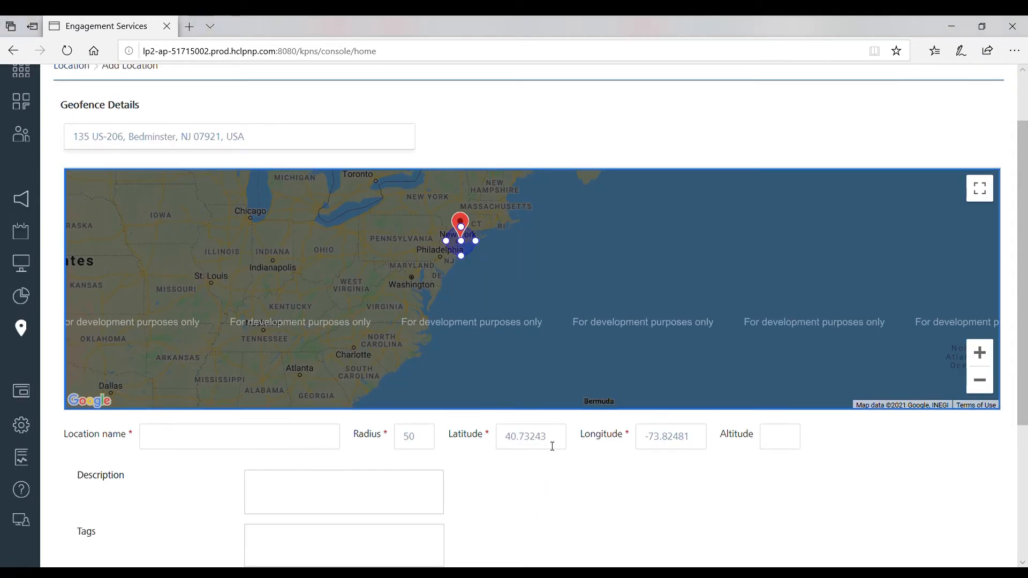
drag(551, 443, 461, 439)
text(40.64459)
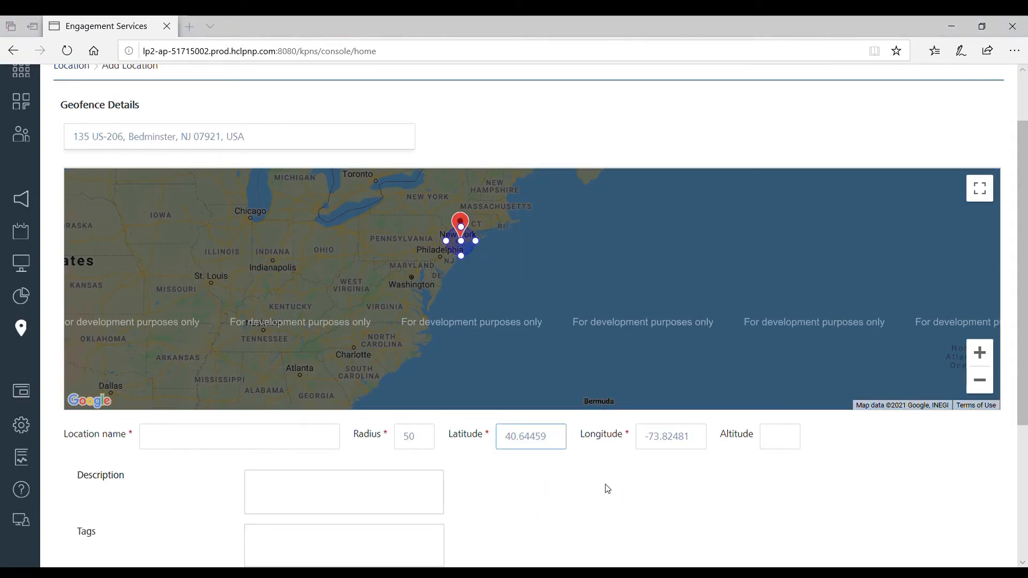
drag(693, 435, 595, 443)
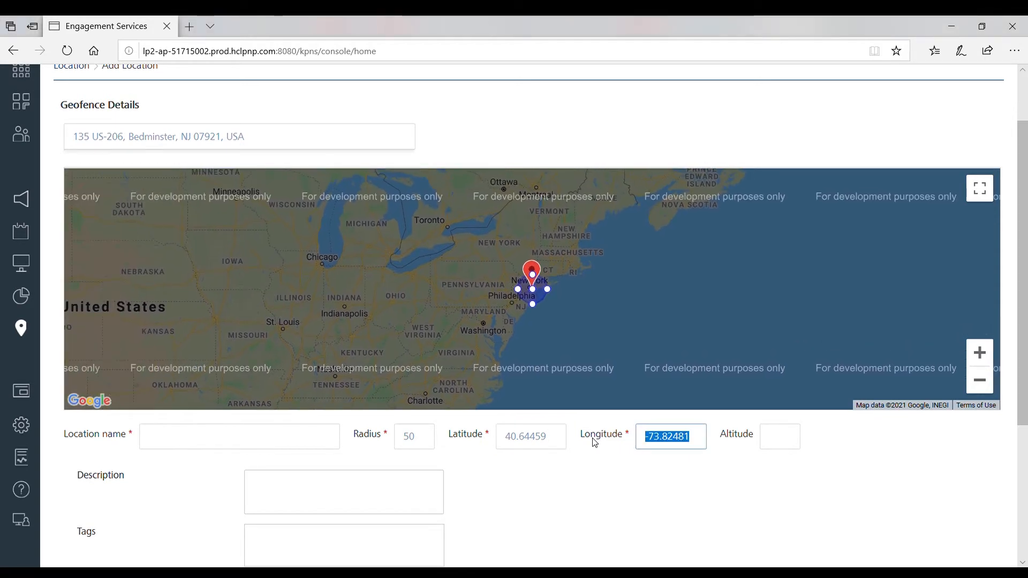
key(ctrl+v)
Name the geofence location HCL Office.
click(240, 436)
text(HCL )
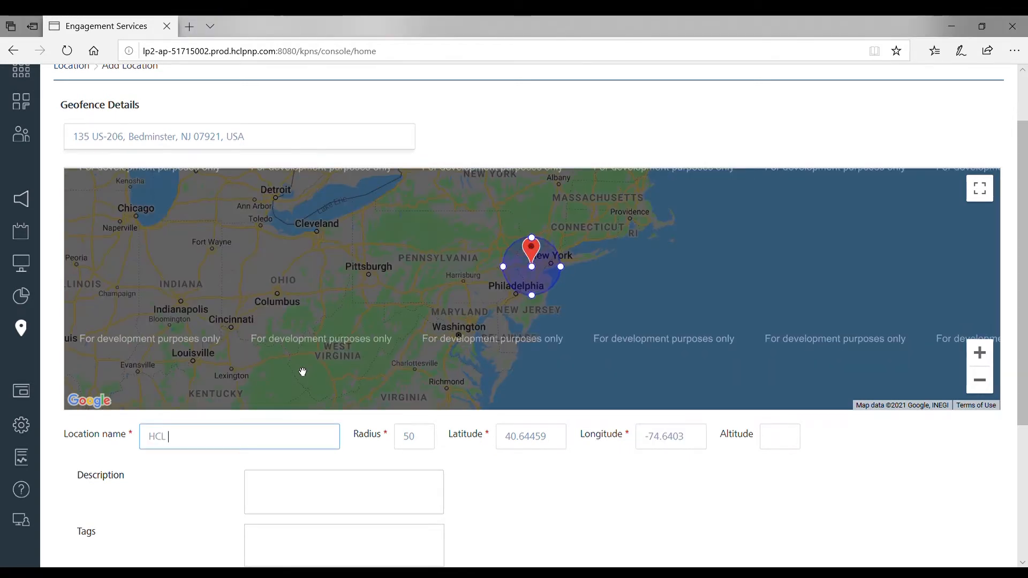
text(Office)
Choose Notify Engagement Server as the geofence's client action, leave description and tags empty, and save the geofence.
scroll(399, 432, down, 2)
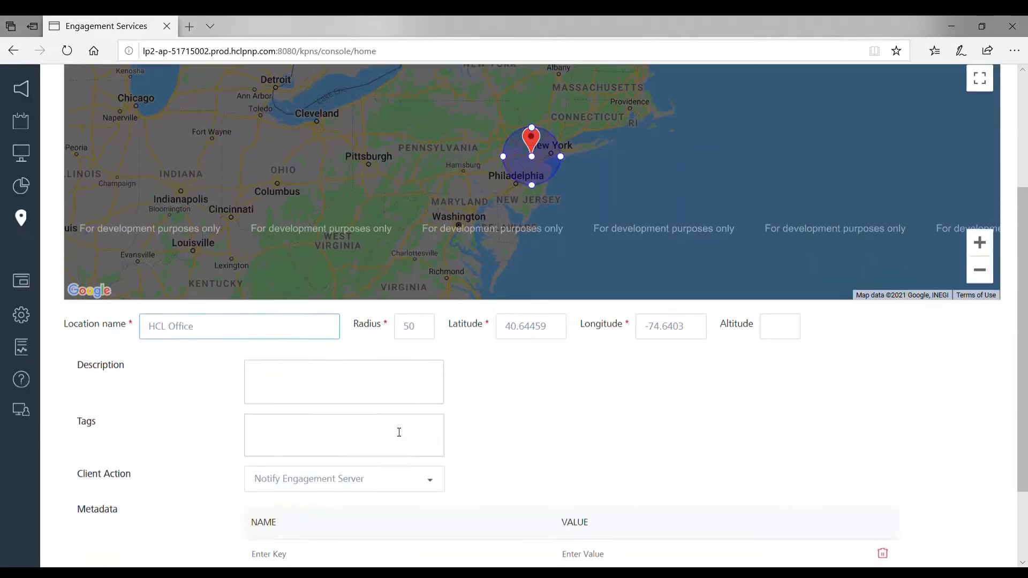
scroll(398, 433, down, 2)
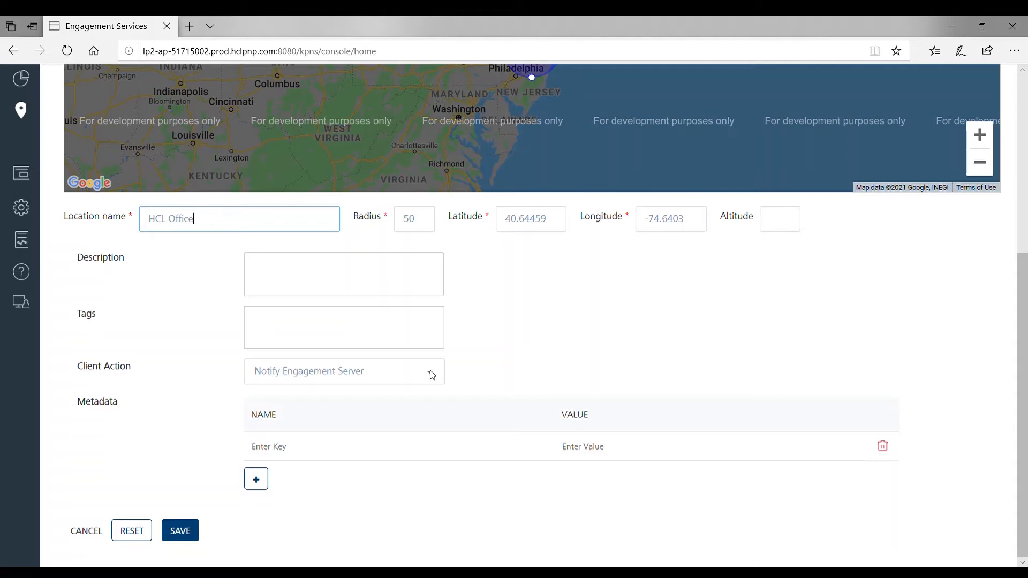
click(373, 280)
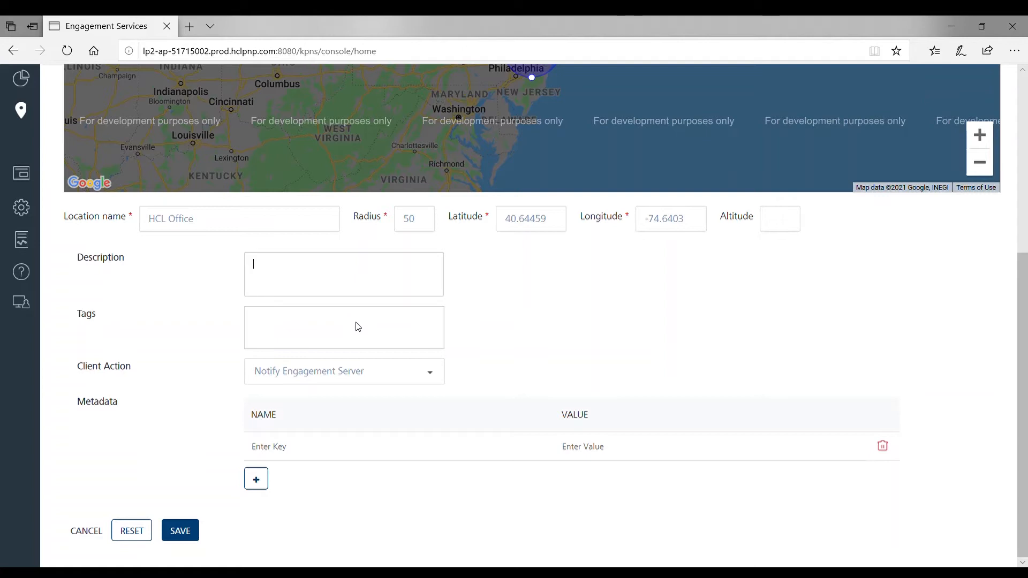
click(356, 370)
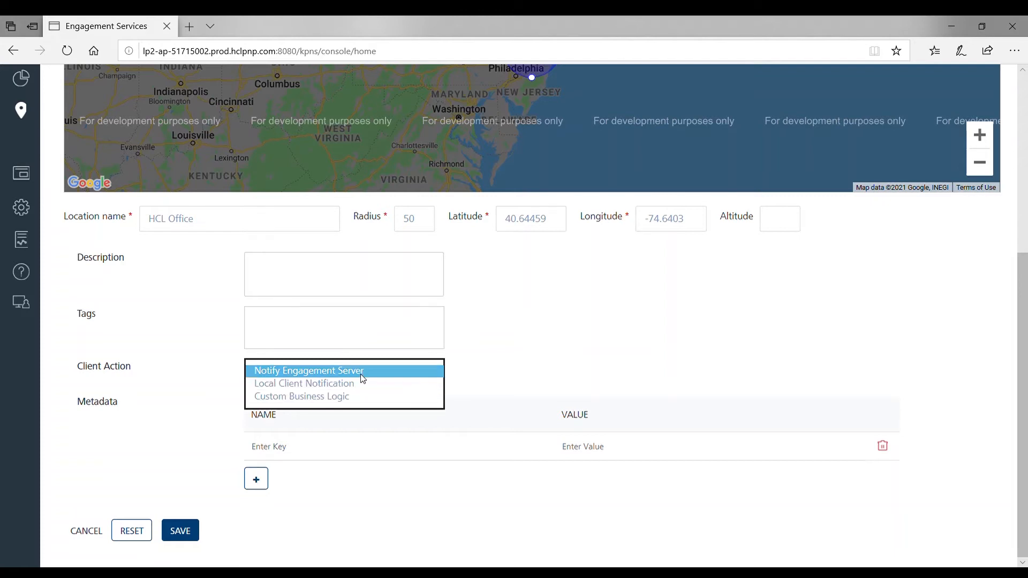
click(361, 373)
click(185, 533)
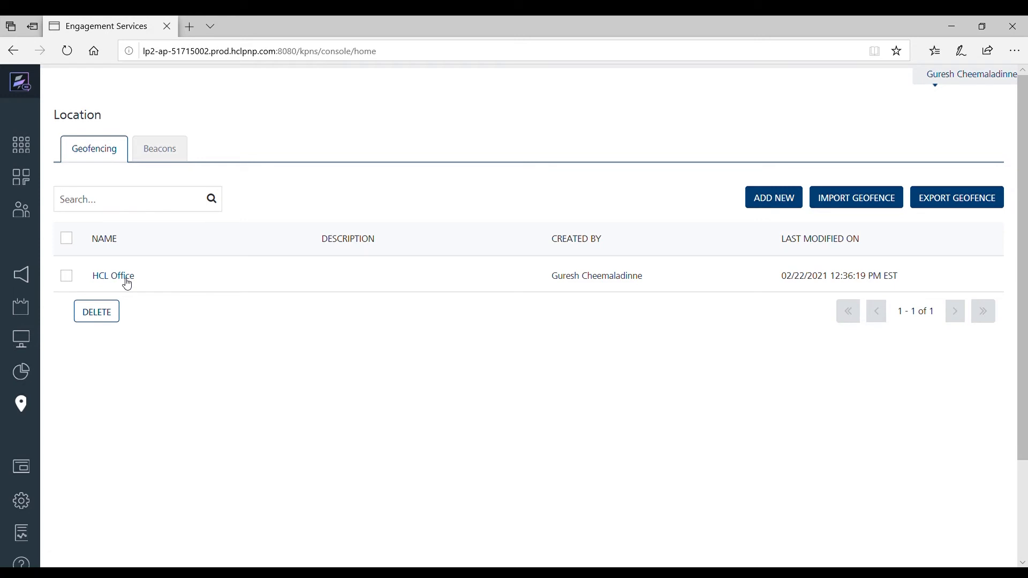
Create and save a new beacon named HCLOffice with the placeholder UUID sfsffssfsfsfsfsfsfsf.
click(161, 152)
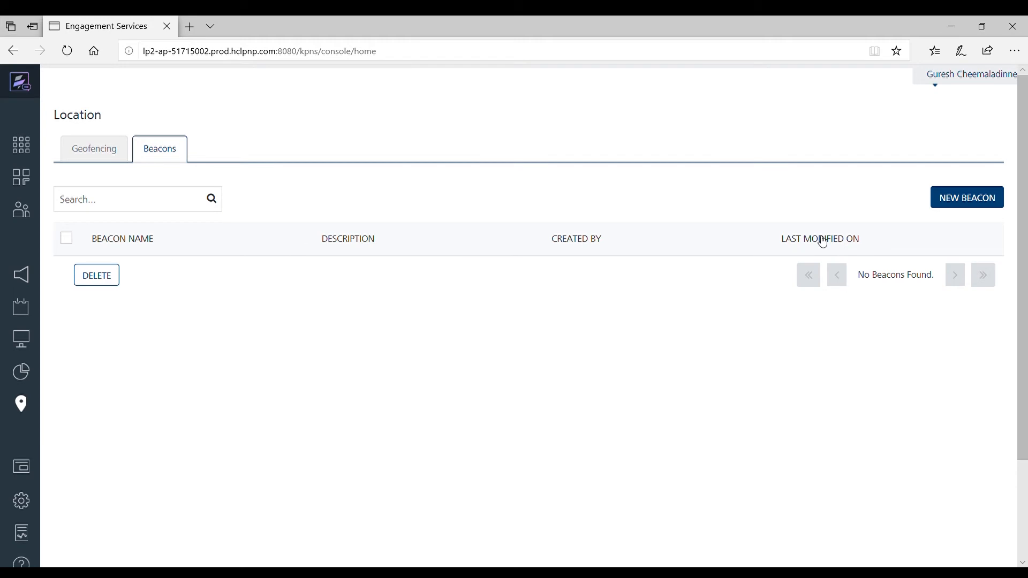
click(961, 208)
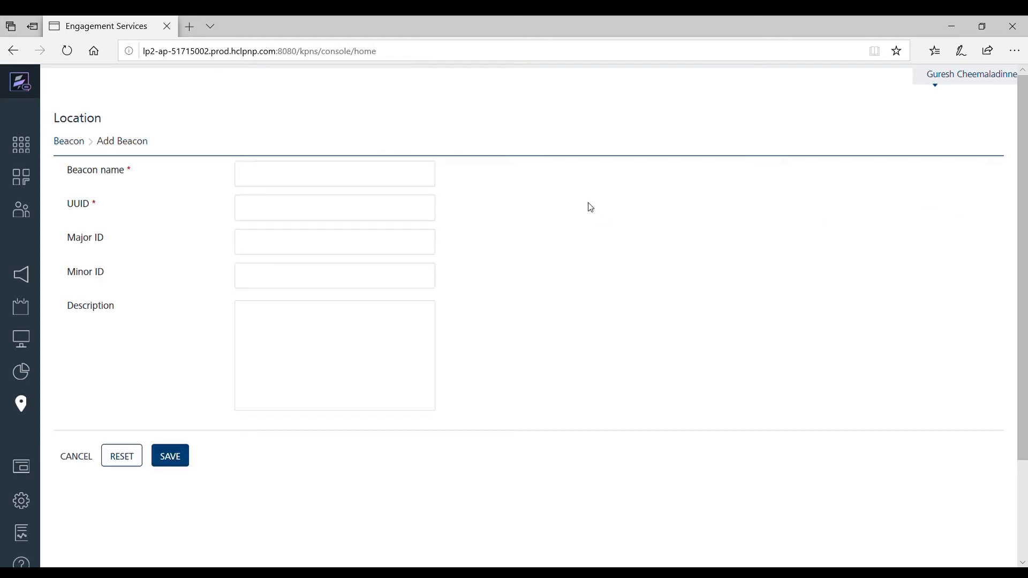
click(372, 176)
text(HCL)
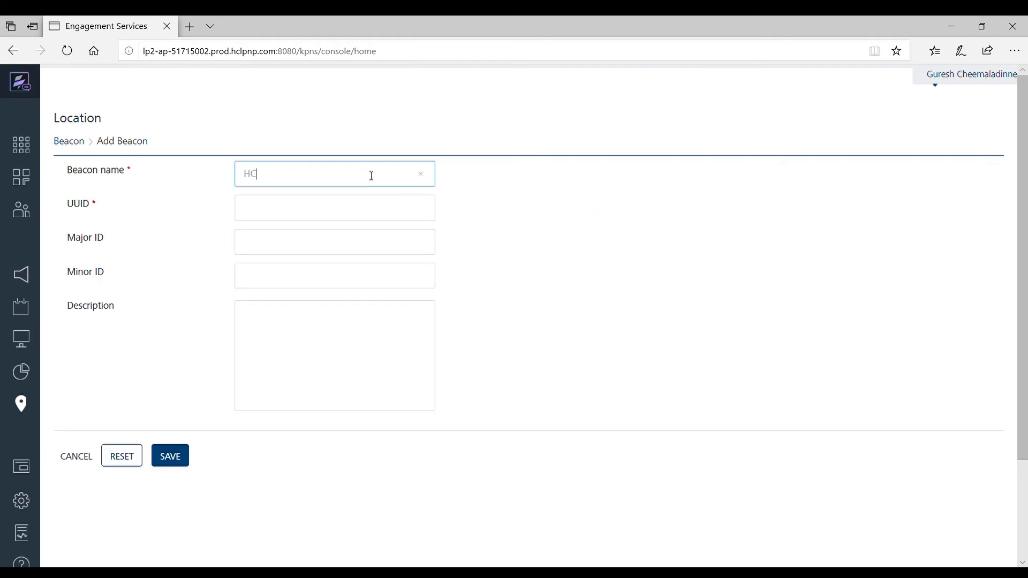
text(Office)
click(364, 209)
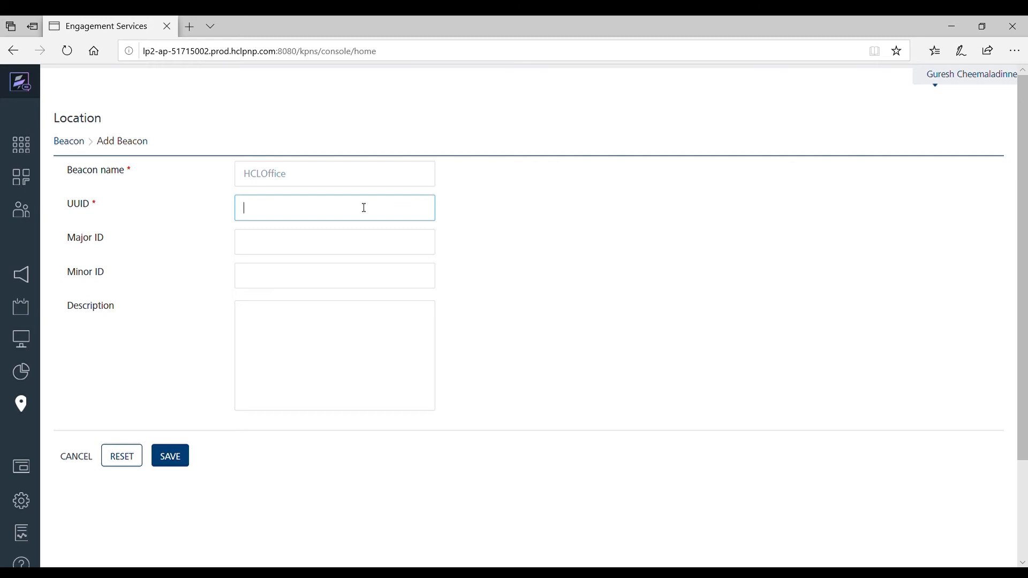
text(sfsffssfsfsfsfsfsfsf)
click(182, 461)
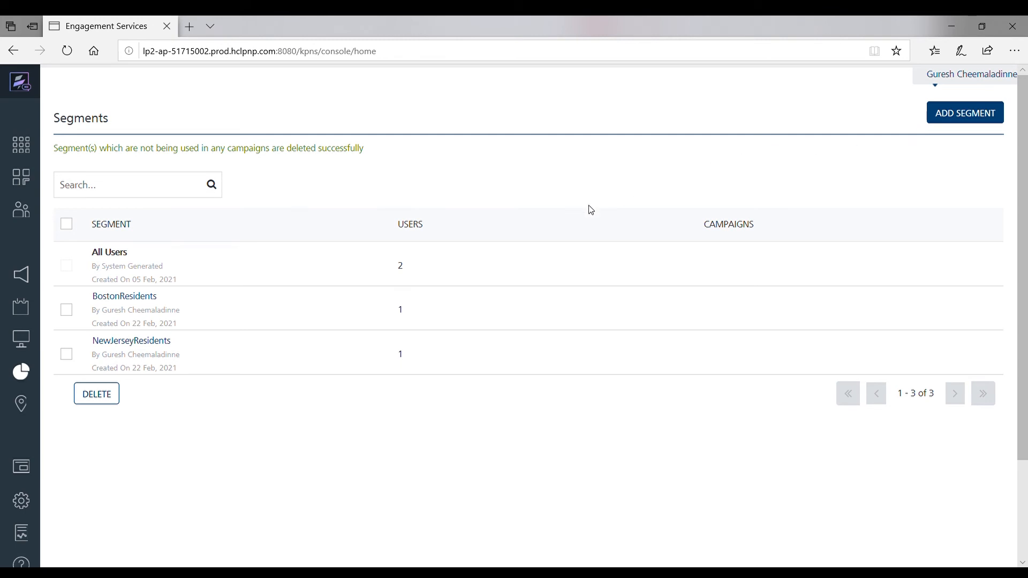
Start another segment and name it HCLGeoLocationSegement.
click(974, 113)
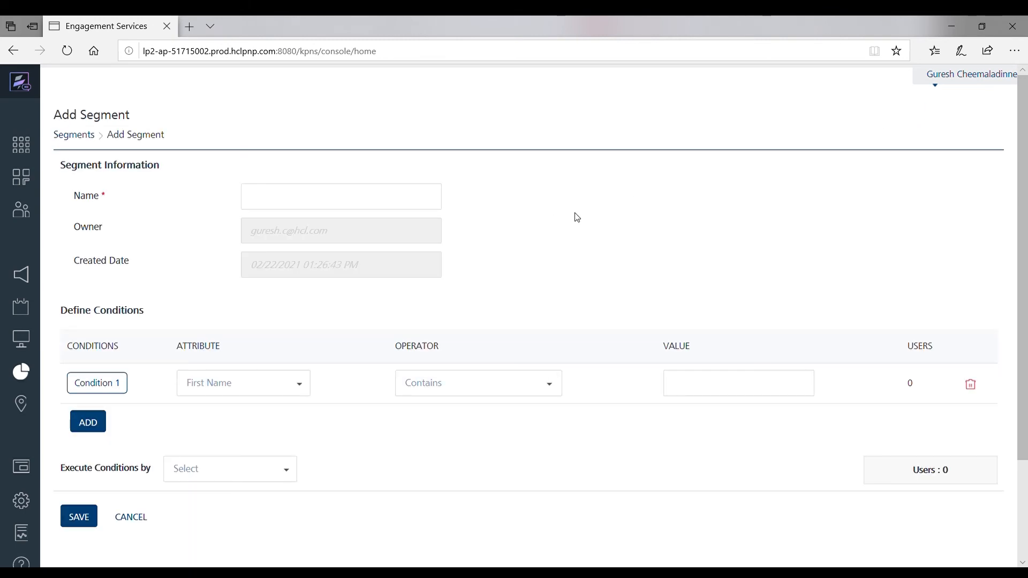
click(347, 208)
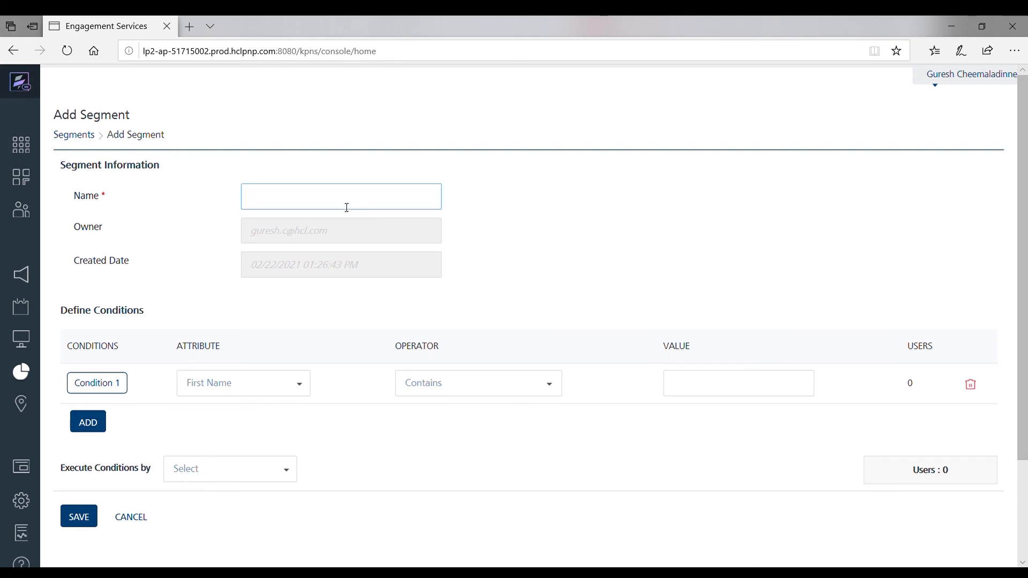
text(HCLGeoLocationSegement)
Define the condition Location Contains HCL Office, execute by Match all conditions, and save the geolocation segment.
click(234, 390)
click(217, 465)
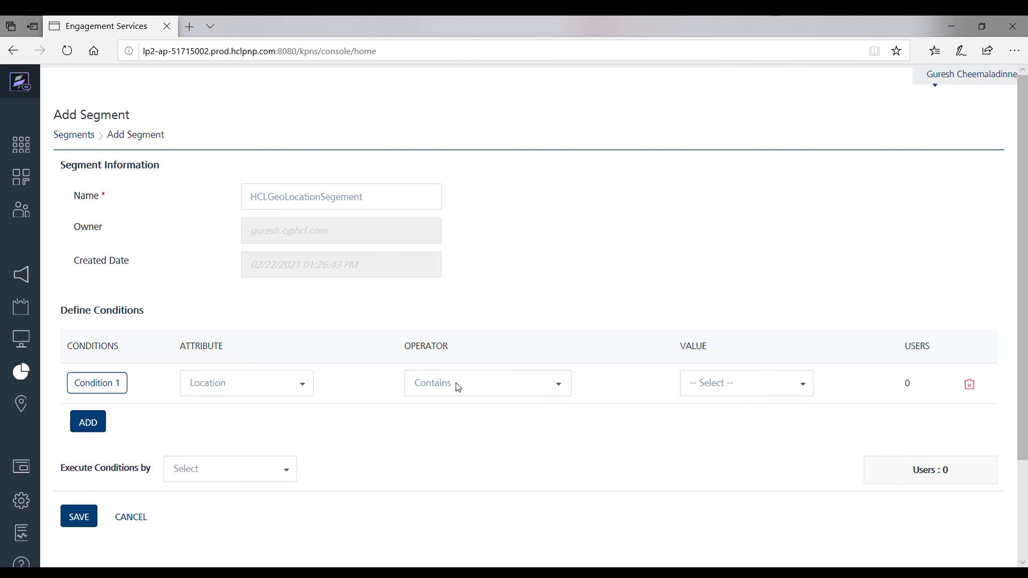
click(721, 391)
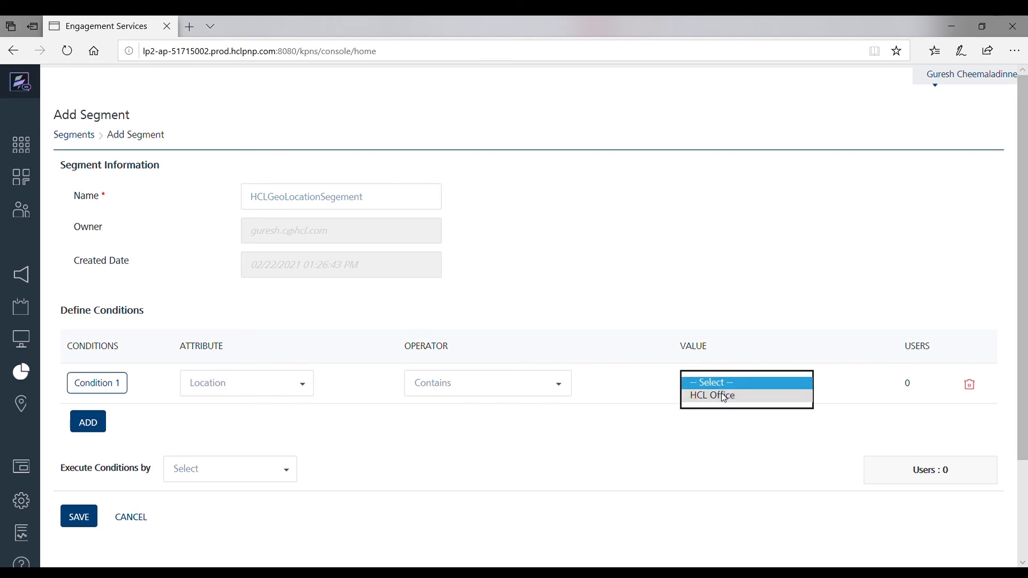
click(724, 396)
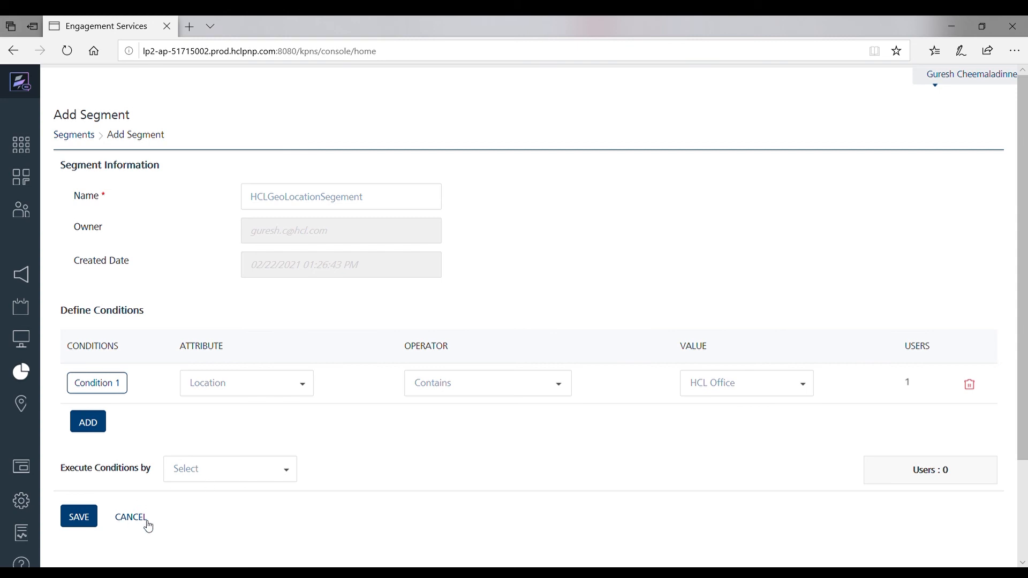
click(209, 467)
click(211, 480)
click(92, 518)
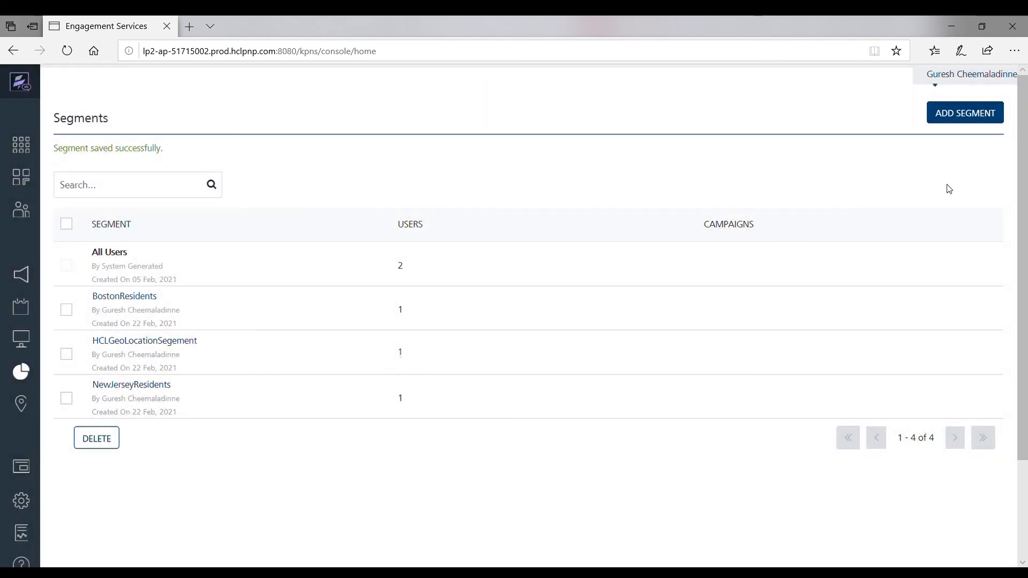
Start a further segment and name it HCLLocationBeacon.
click(964, 126)
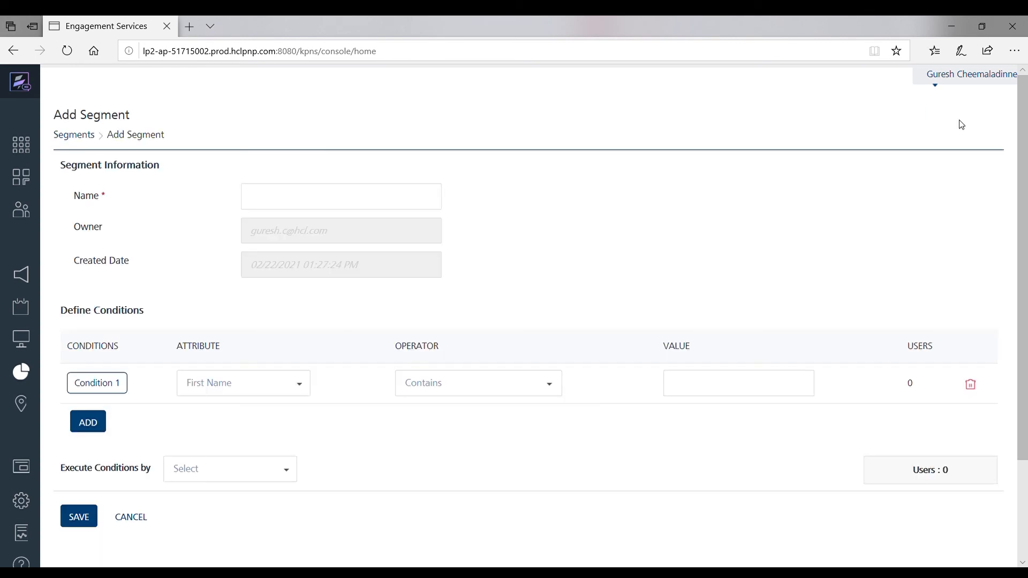
click(333, 206)
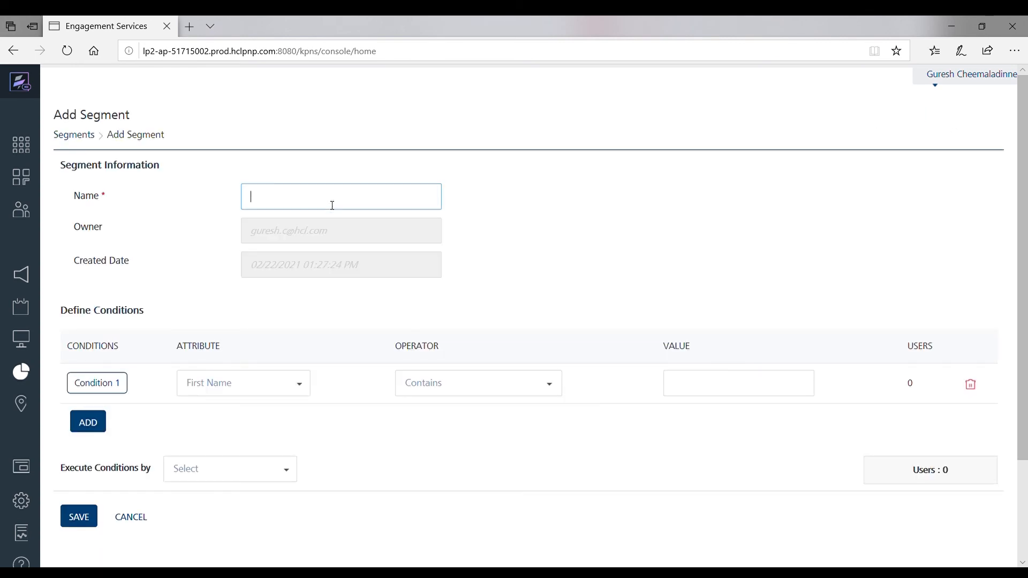
text(HCLLocationBeacon)
Define the condition Beacon Contains HCLOffice, execute by Match all conditions, and save the beacon segment.
click(252, 383)
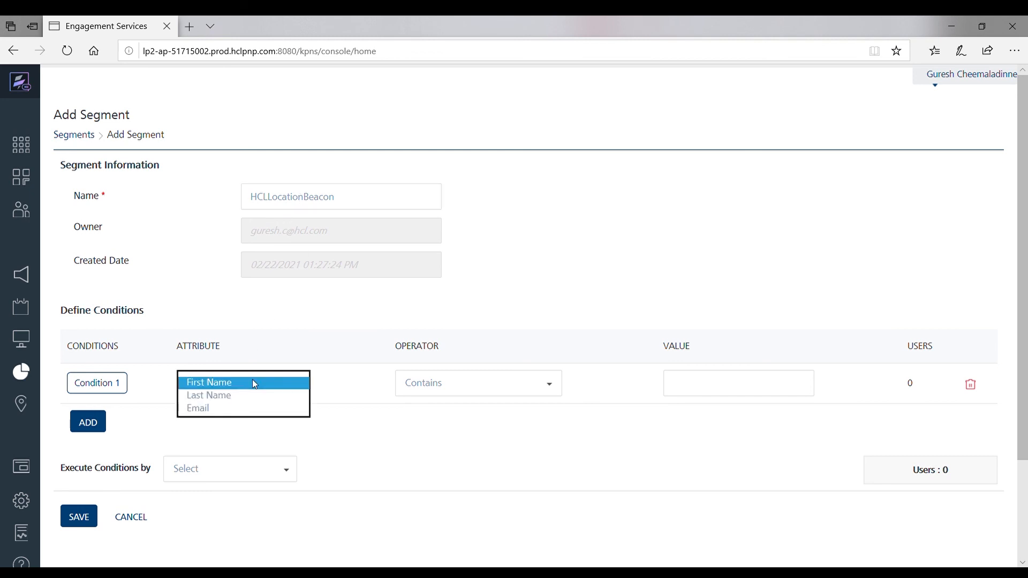
click(217, 485)
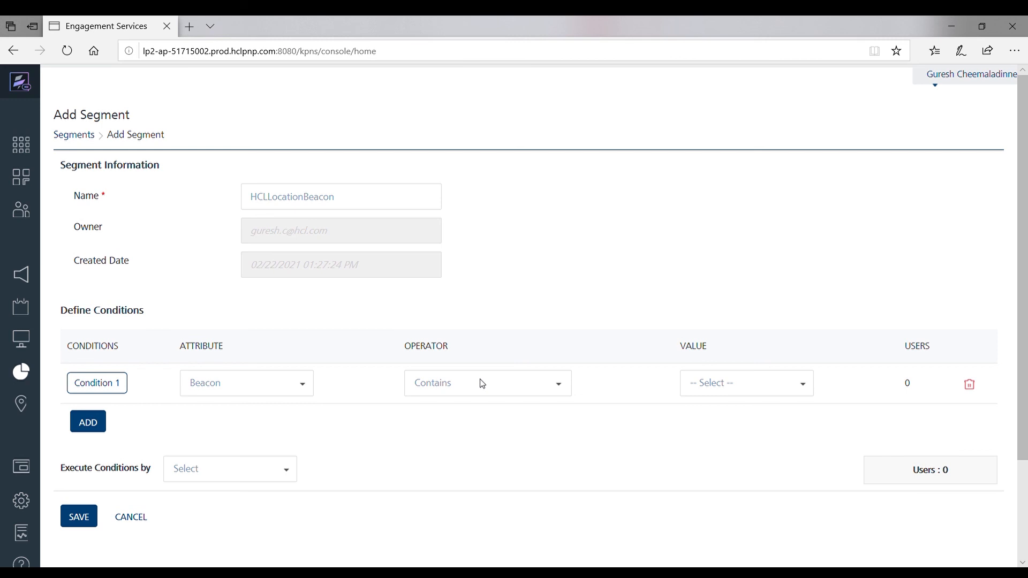
click(773, 384)
click(693, 396)
click(287, 475)
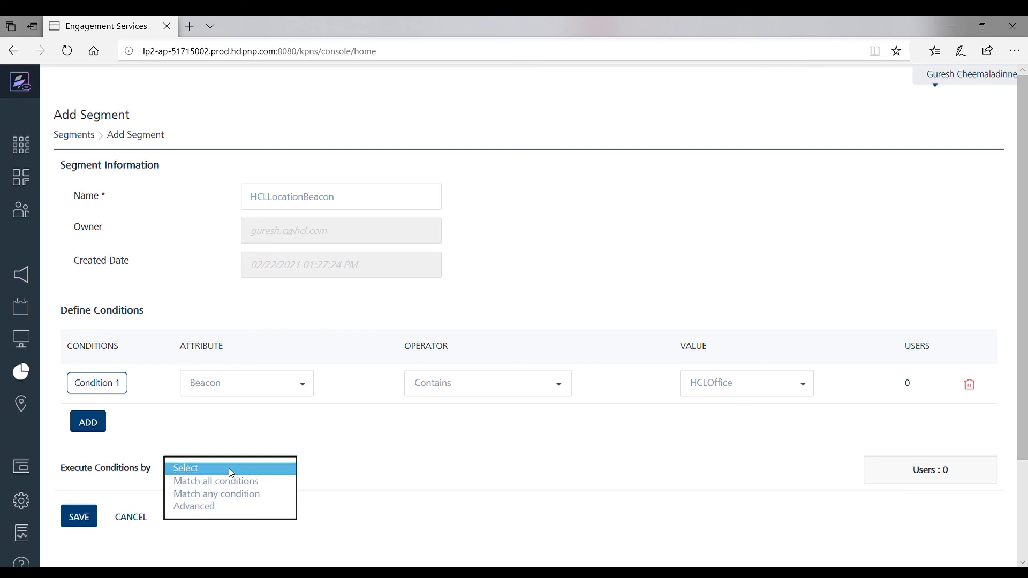
click(218, 481)
click(79, 518)
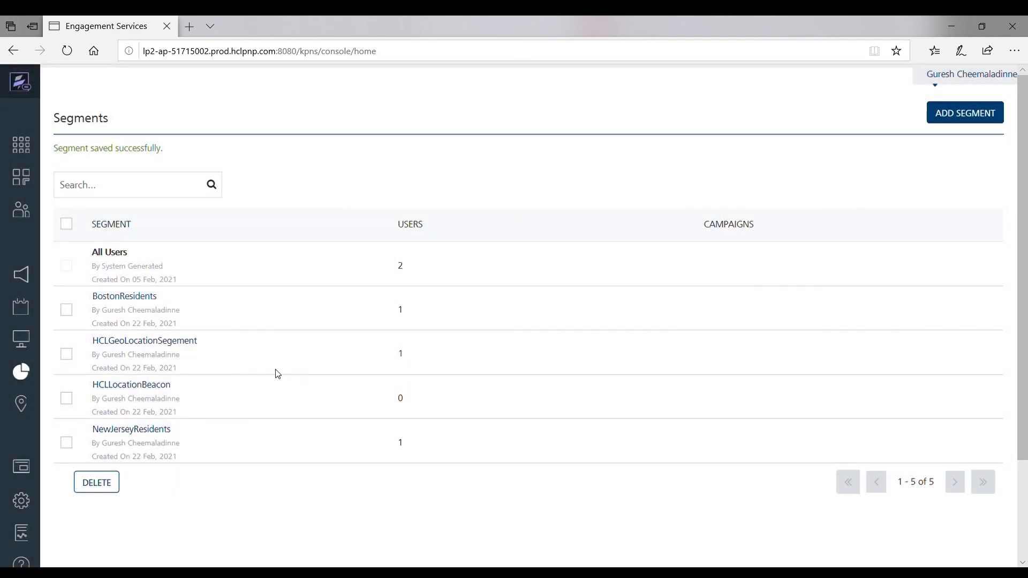